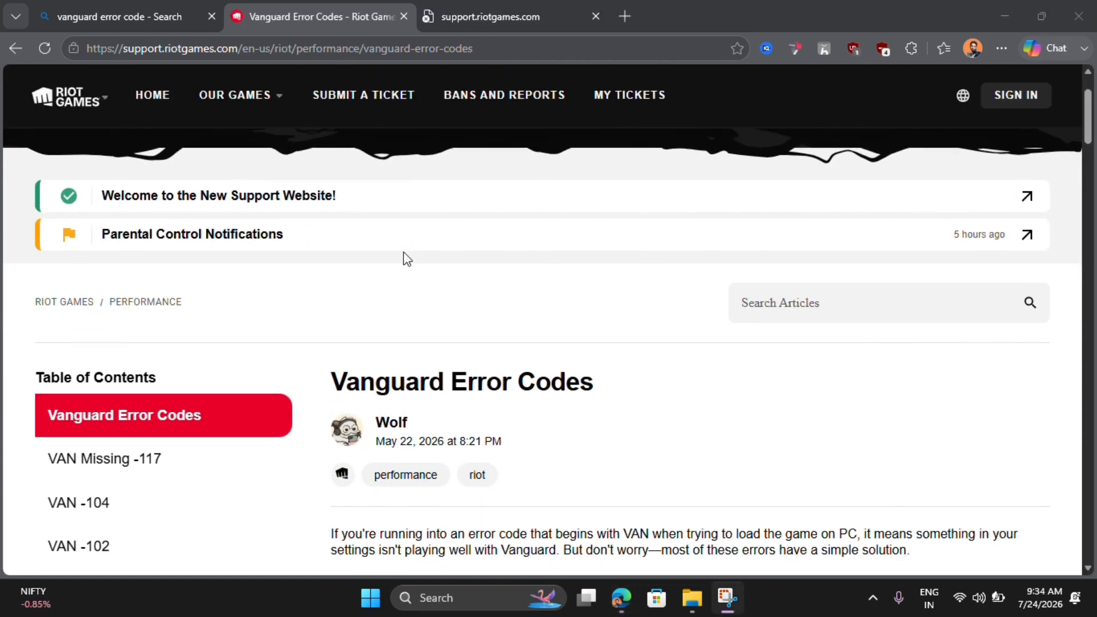
Examine the Vanguard error code list on the Riot support page, jump to VAN 136 and highlight its recommended fix.
scroll(404, 253, down, 15)
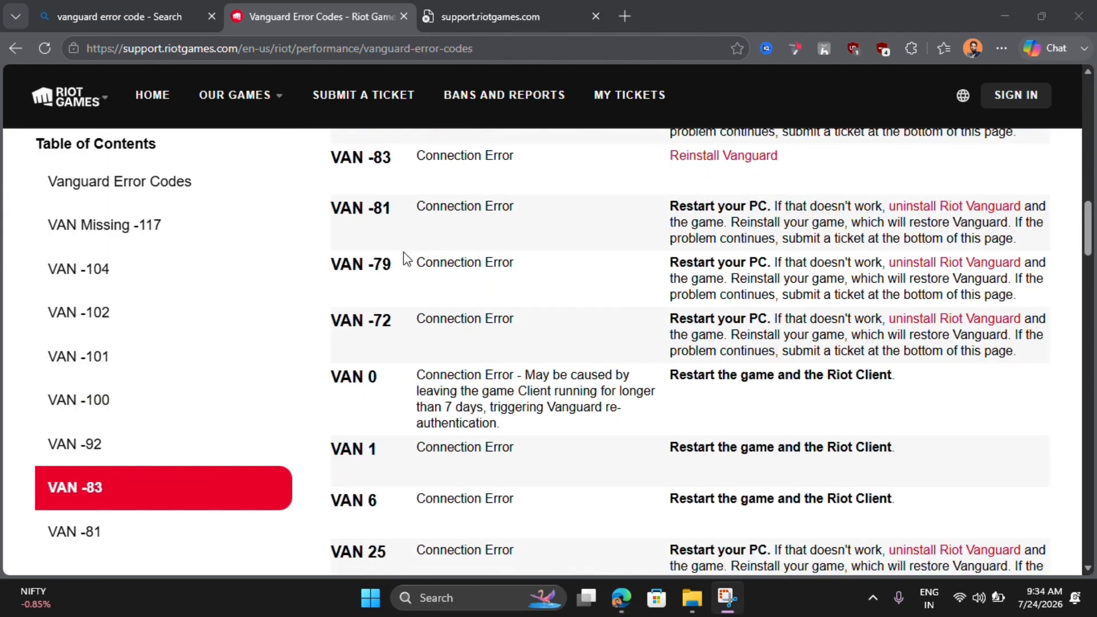
scroll(403, 253, down, 15)
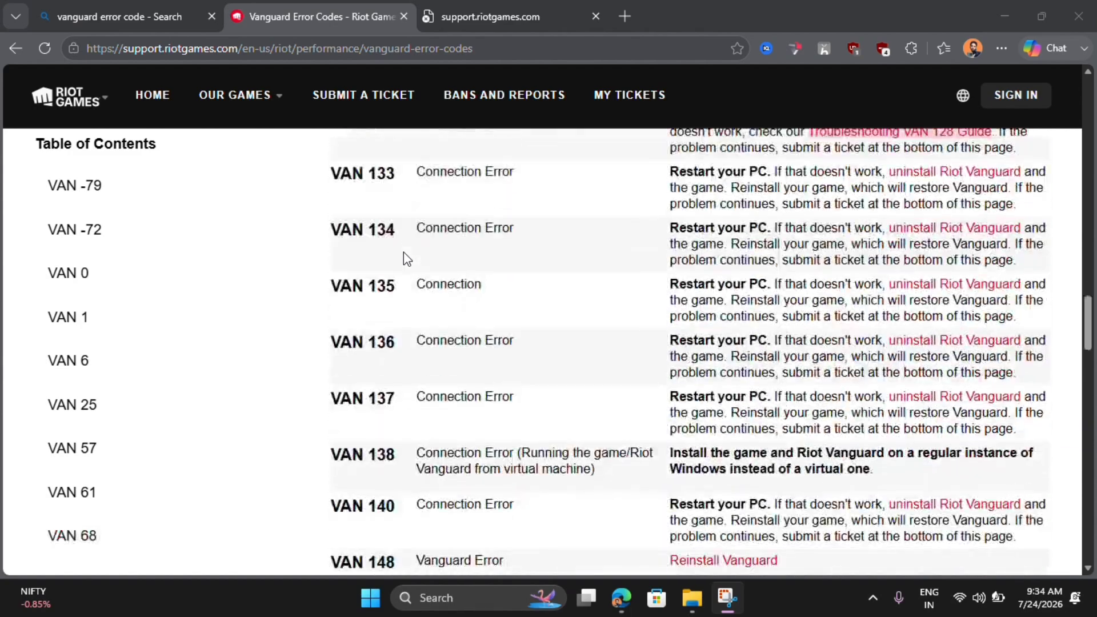
scroll(403, 253, down, 12)
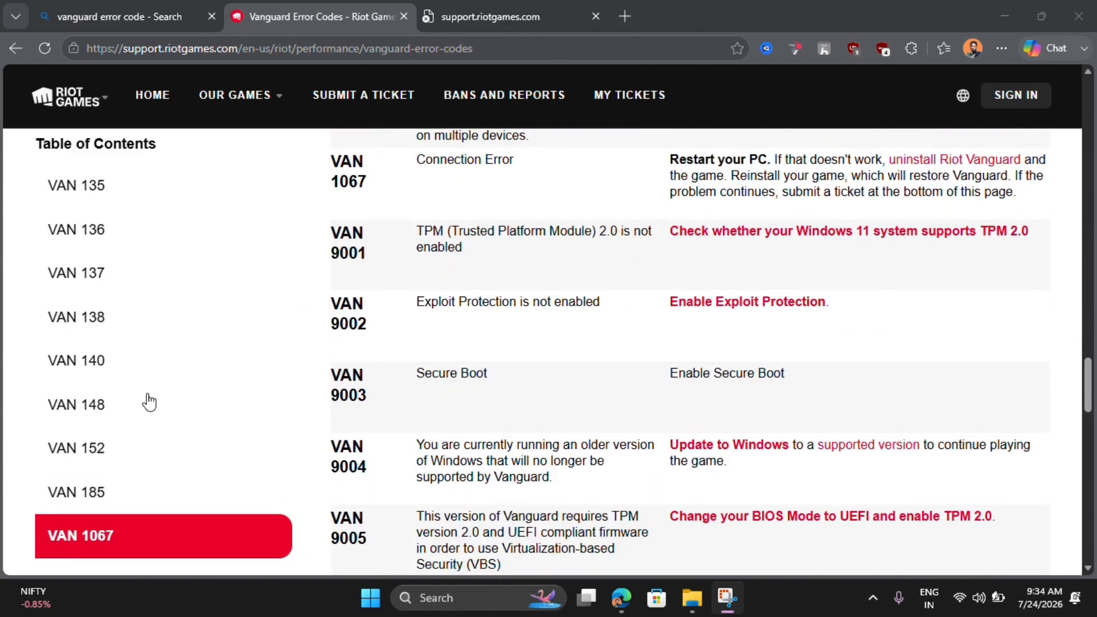
click(104, 247)
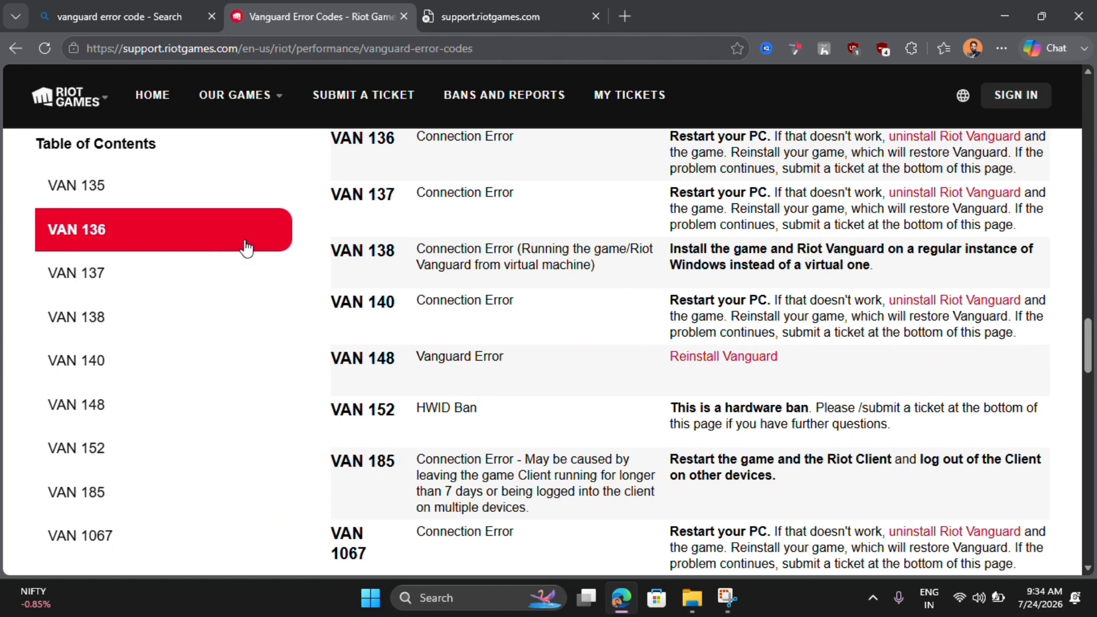
scroll(416, 227, up, 1)
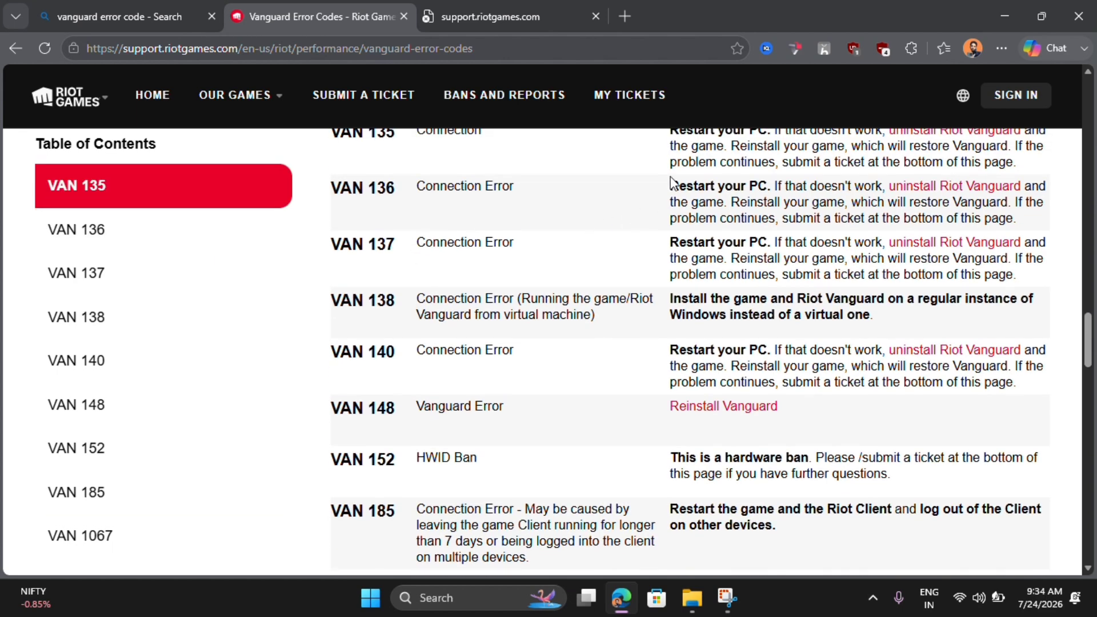
drag(664, 187, 1019, 221)
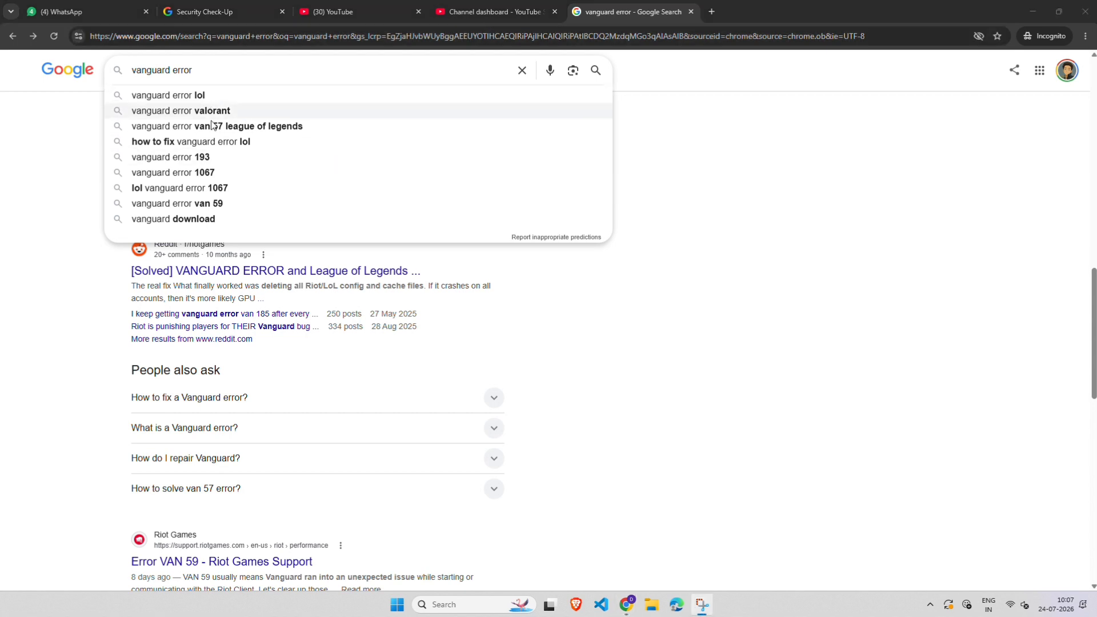
click(235, 271)
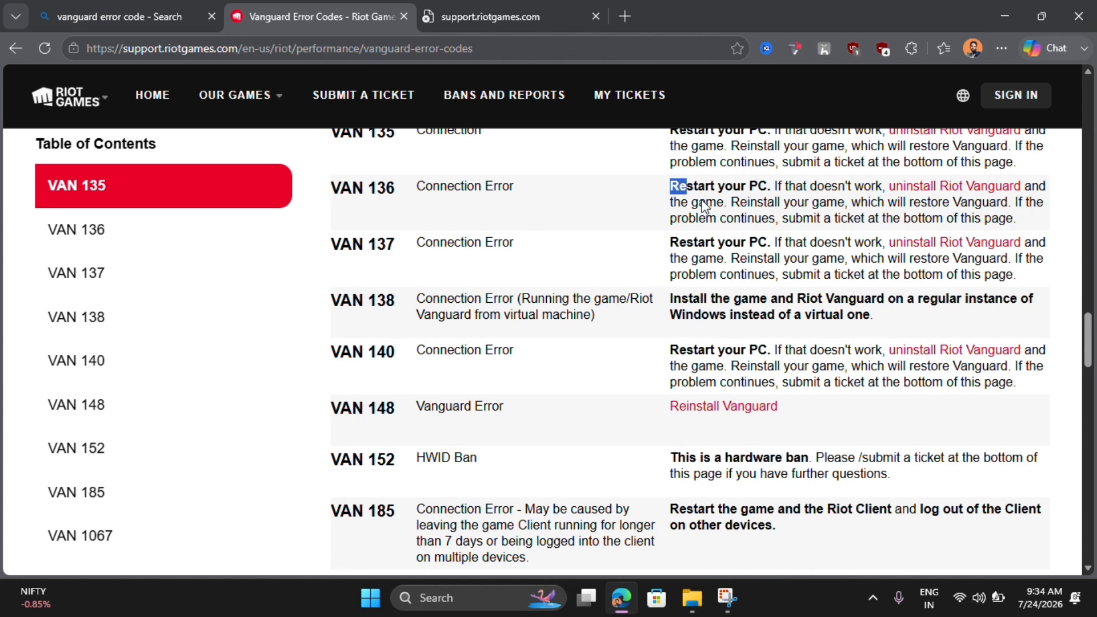
drag(704, 205, 1036, 224)
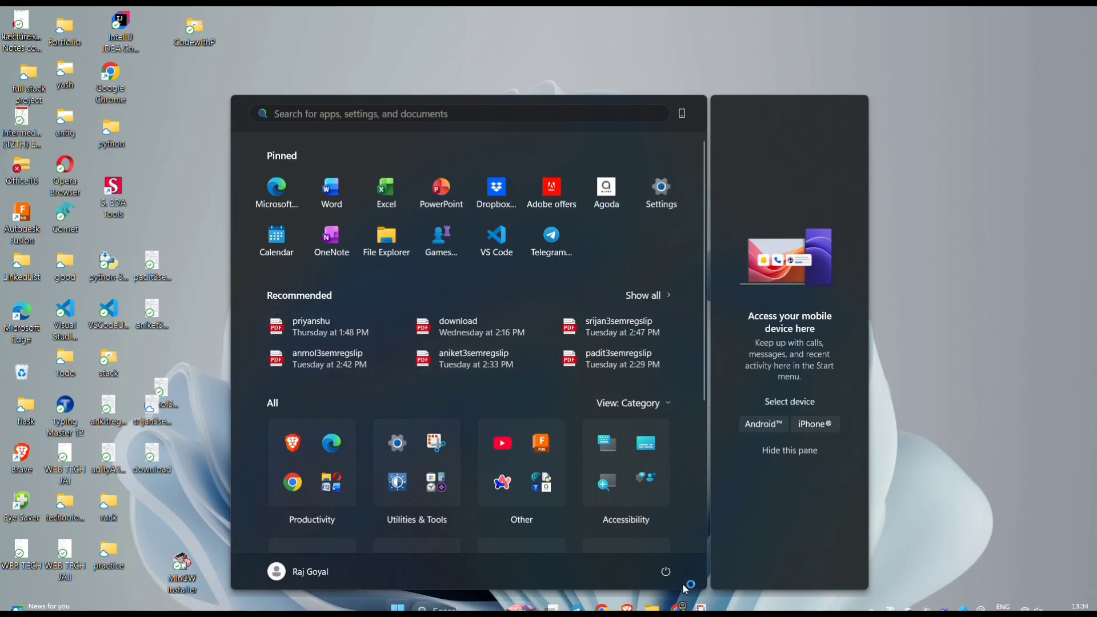
Show the PC's power options containing Restart, and leave them without choosing one.
click(666, 576)
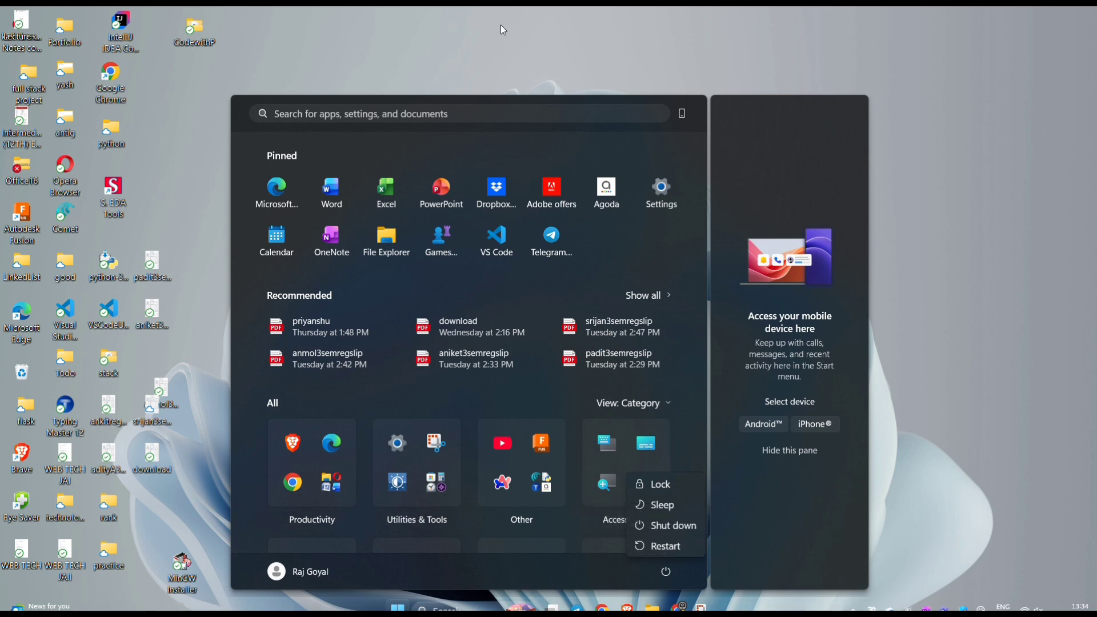
key(Escape)
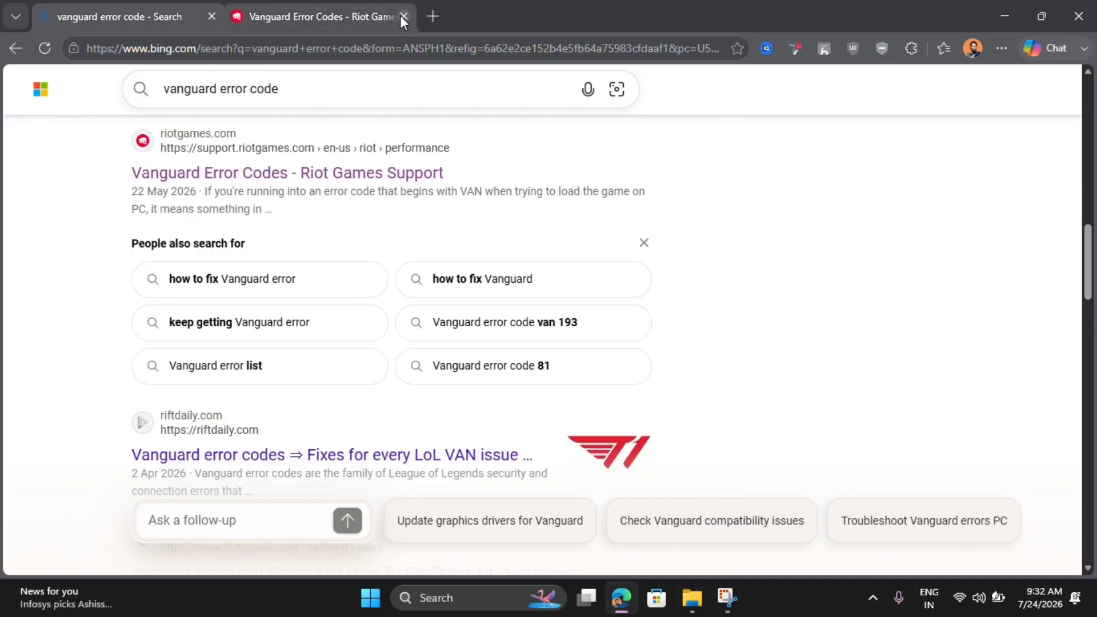
Close the Vanguard Error Codes browser tab and restore it.
click(404, 16)
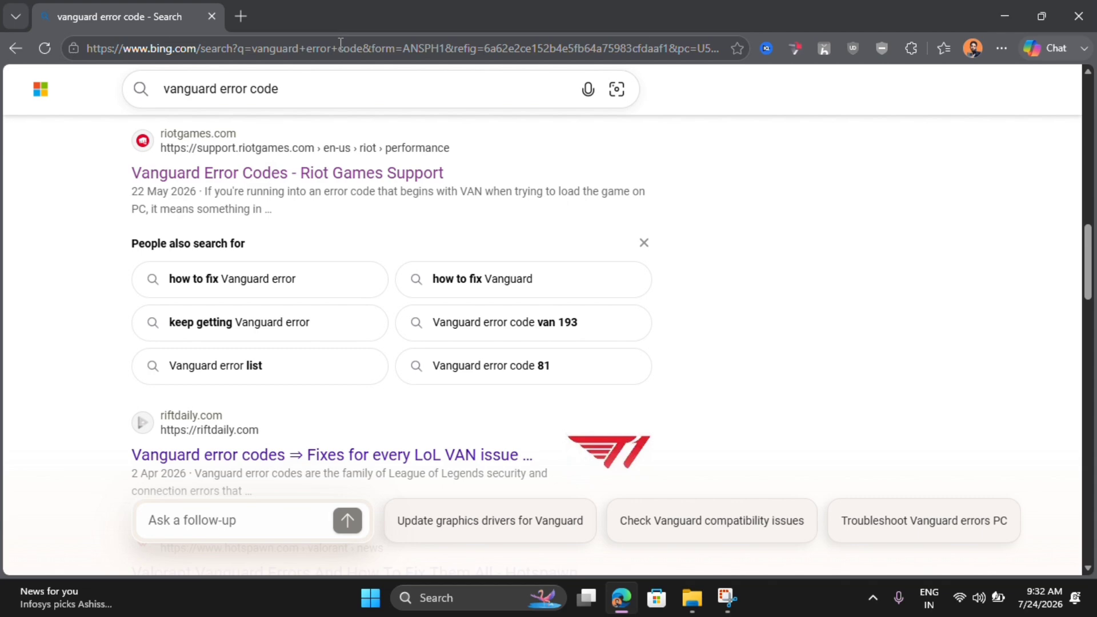
key(ctrl+shift+t)
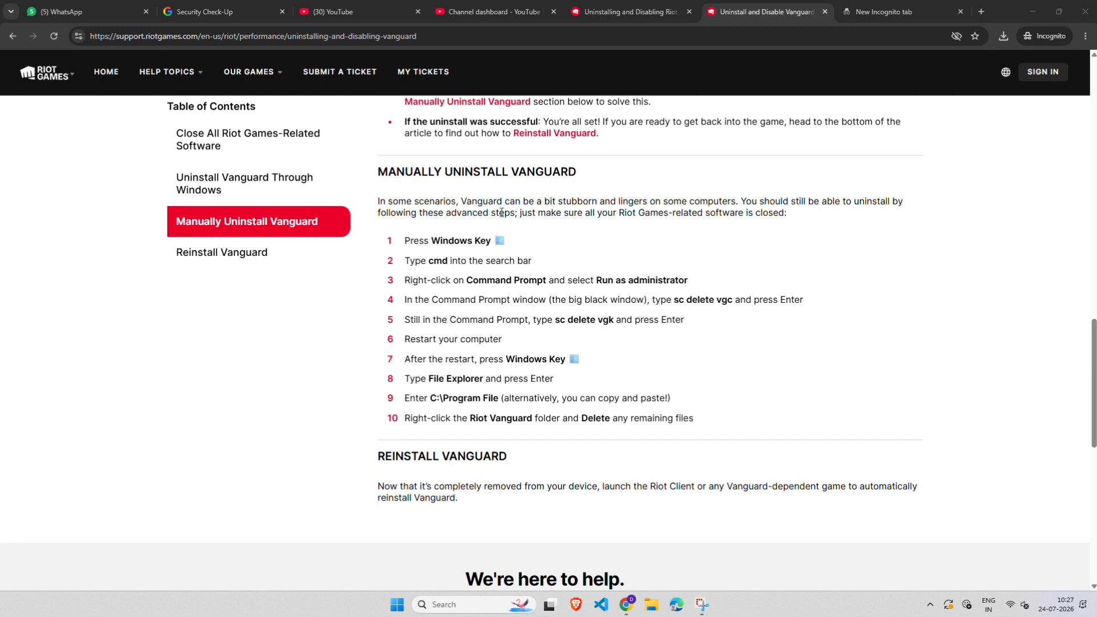
Search Windows for cmd to find Command Prompt.
key(super)
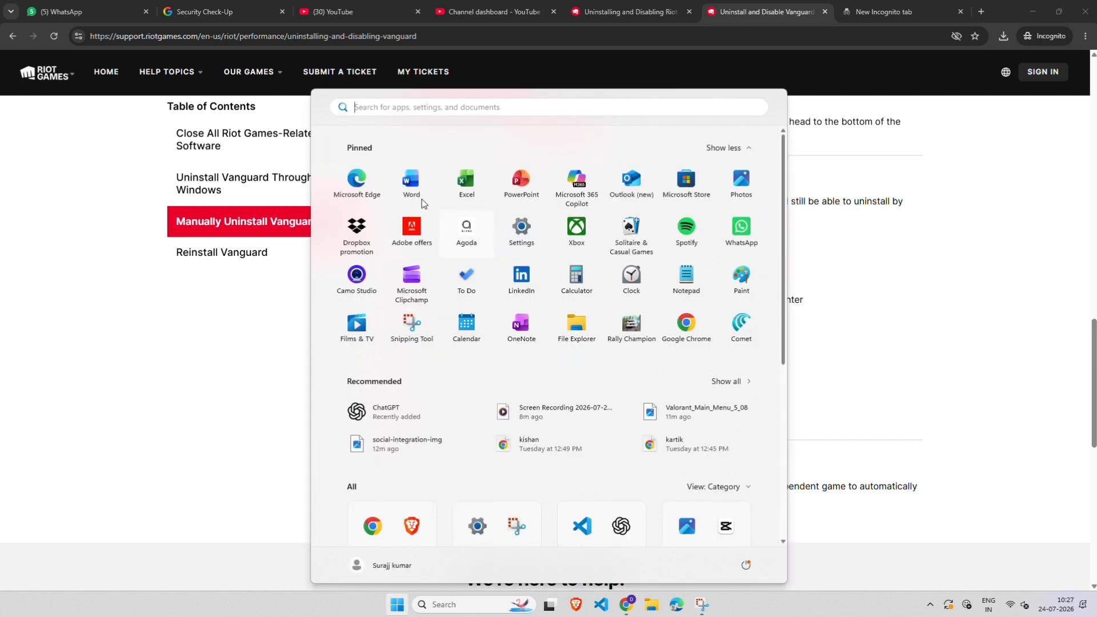
text(cm)
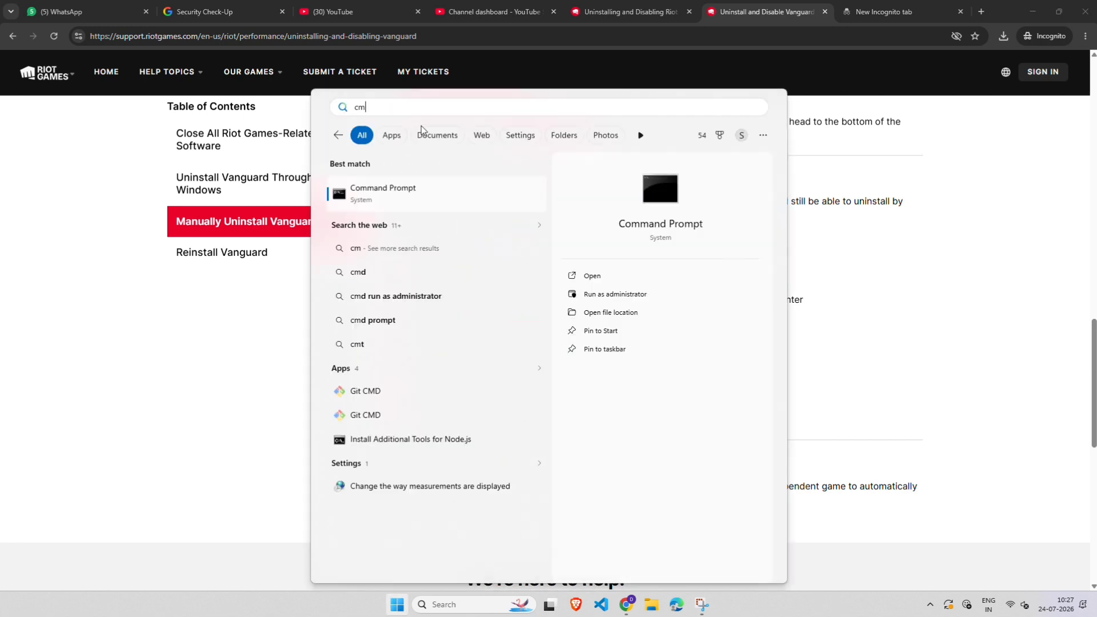
text(d)
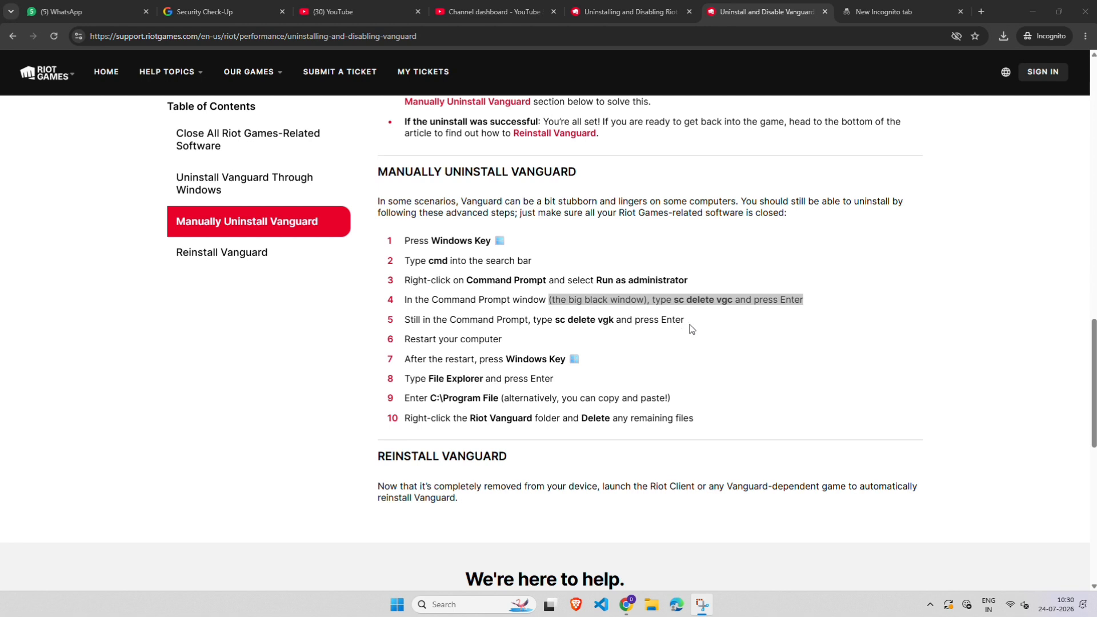
Highlight the "sc delete vgk" and "Restart your computer" instructions in the Manually Uninstall Vanguard section.
drag(689, 324, 402, 321)
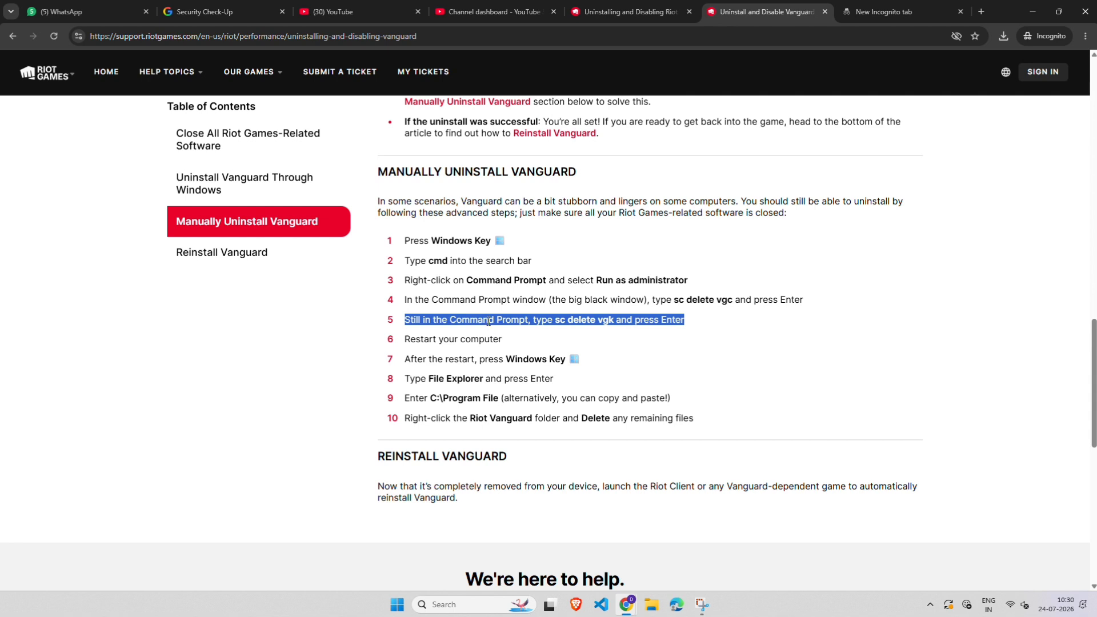
click(491, 321)
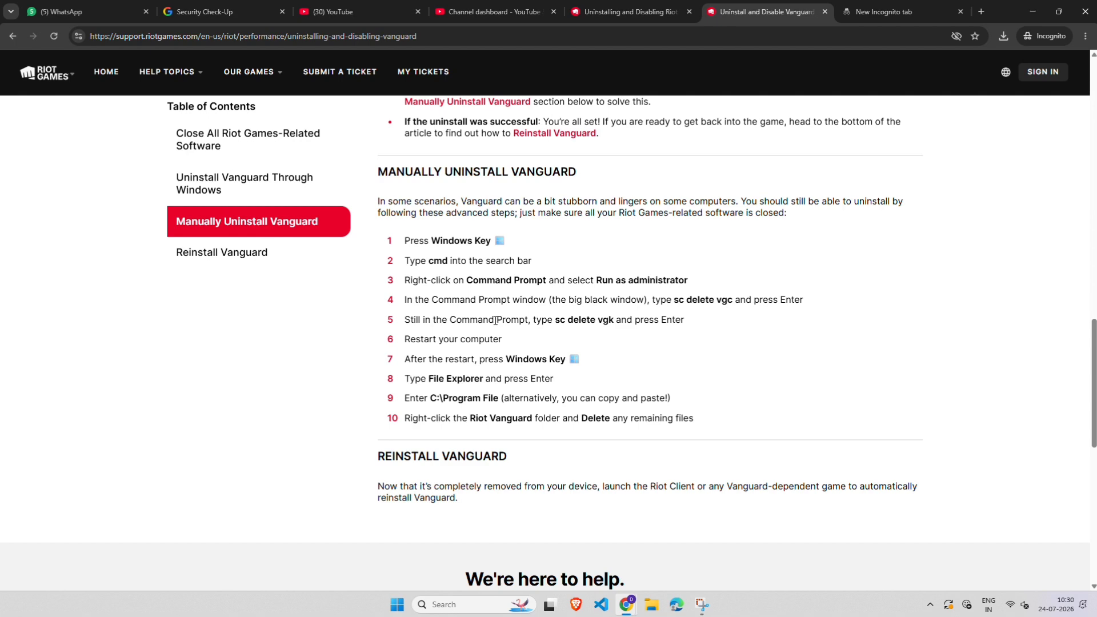
drag(503, 340, 404, 339)
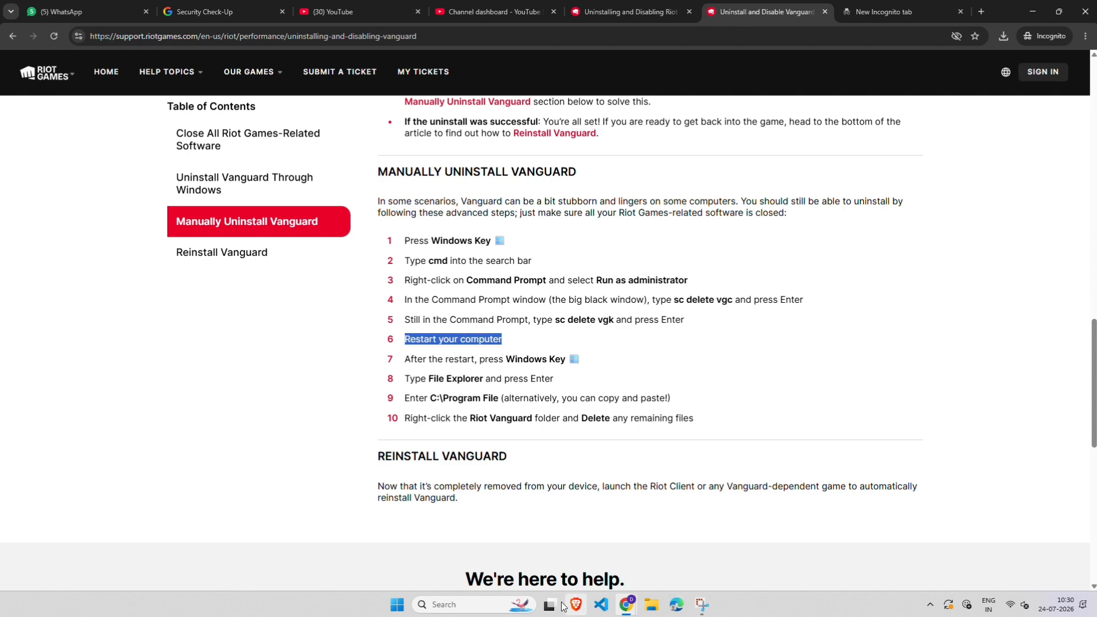
Open the power options for restarting the computer.
key(super)
click(746, 564)
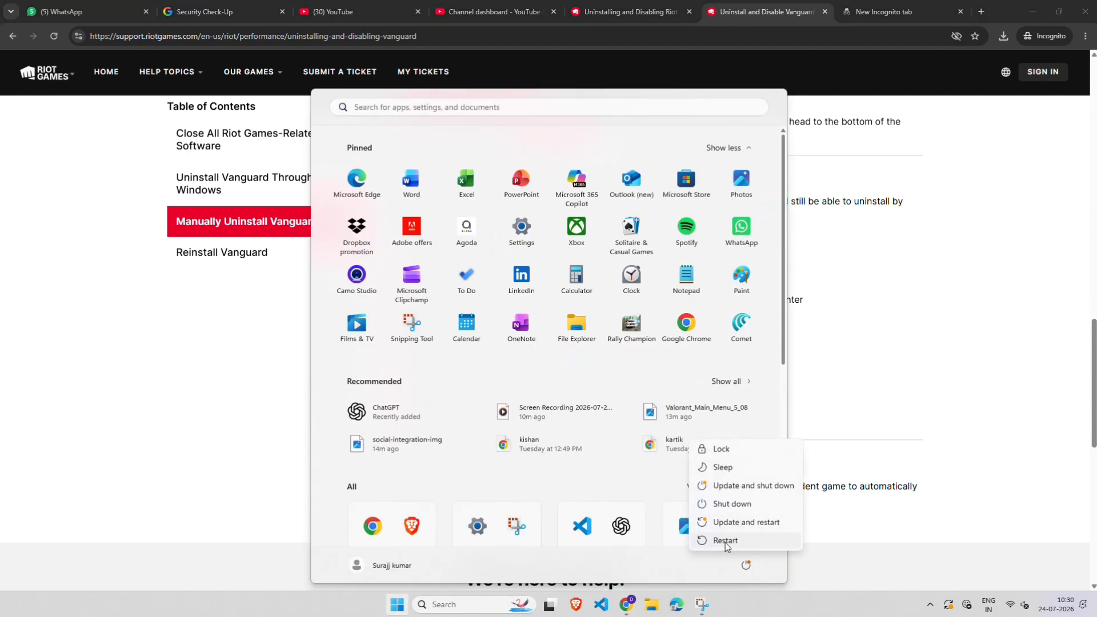
Open the Program Files folder on the Windows (C:) drive in File Explorer, and return to the support article.
key(super+e)
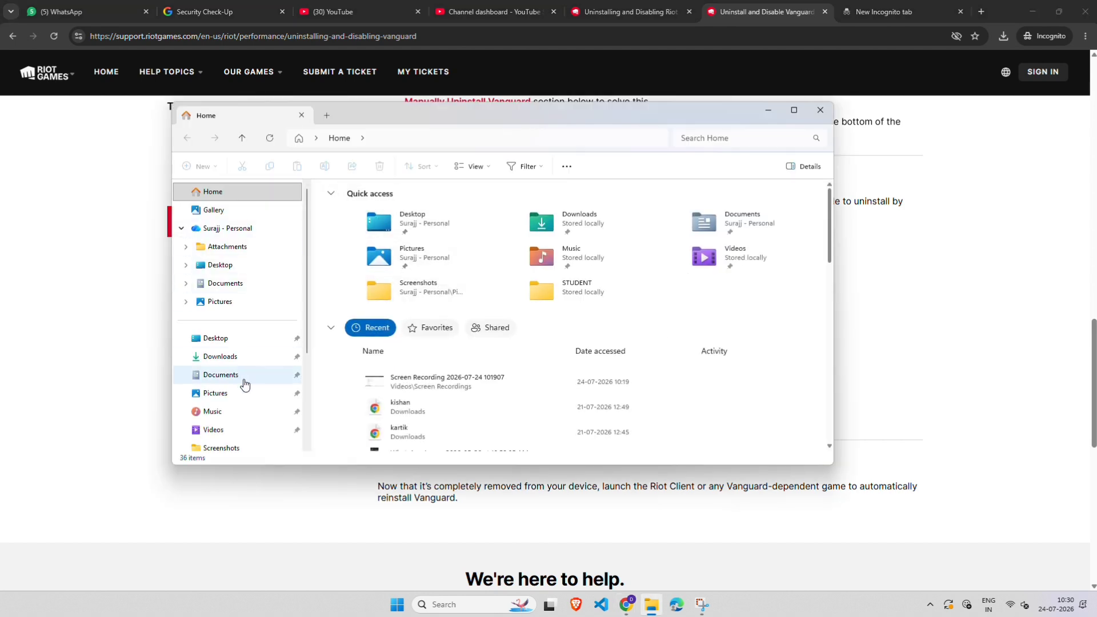
scroll(227, 411, down, 3)
click(214, 371)
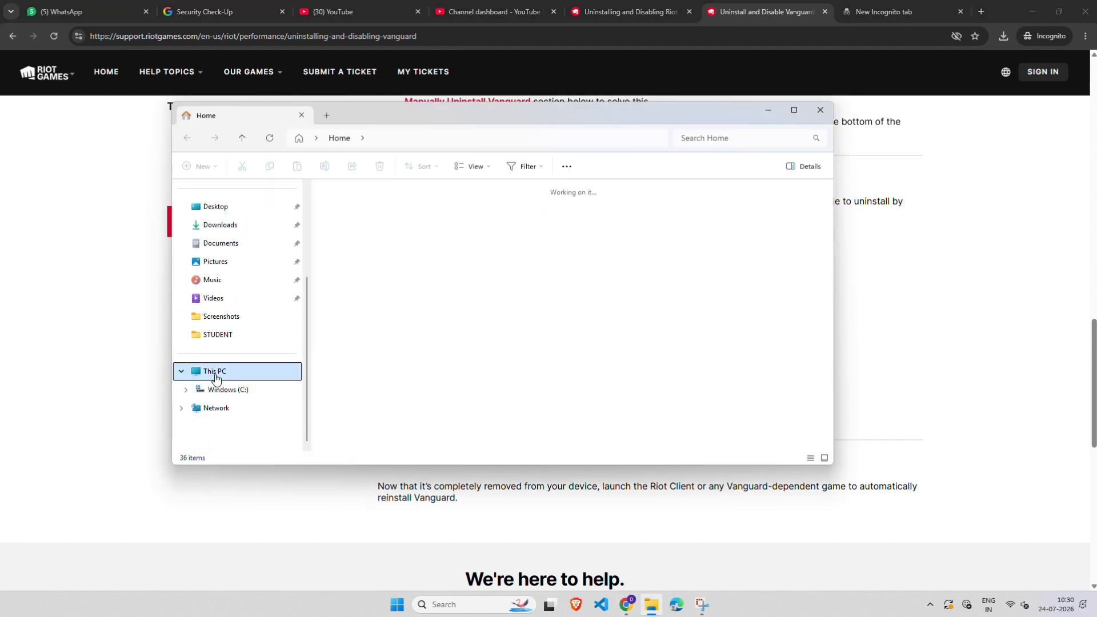
click(409, 224)
double_click(409, 224)
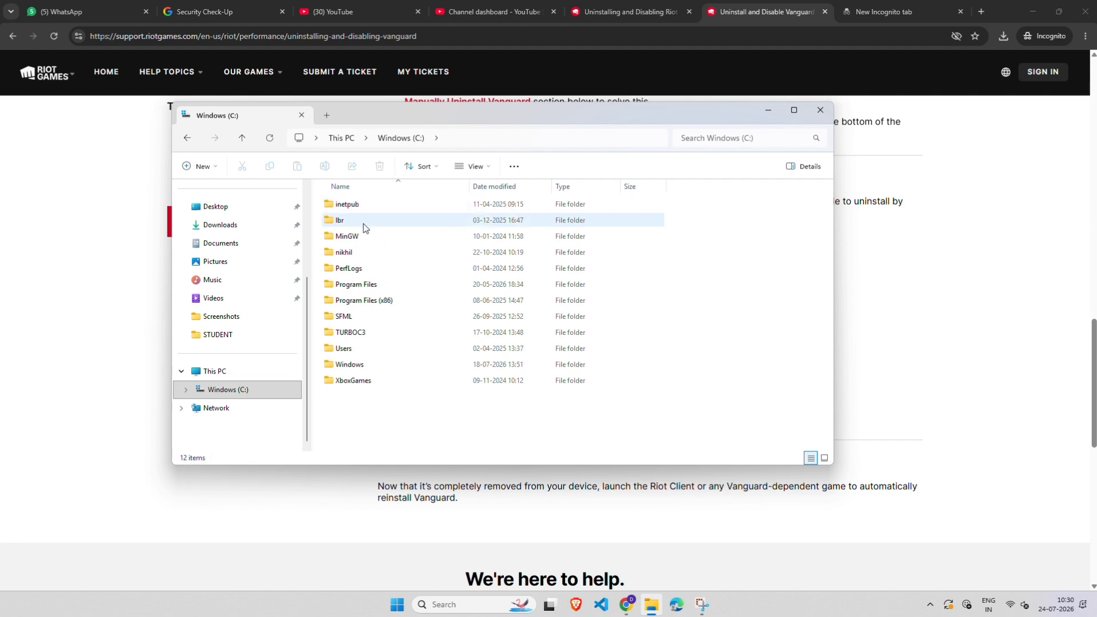
double_click(364, 283)
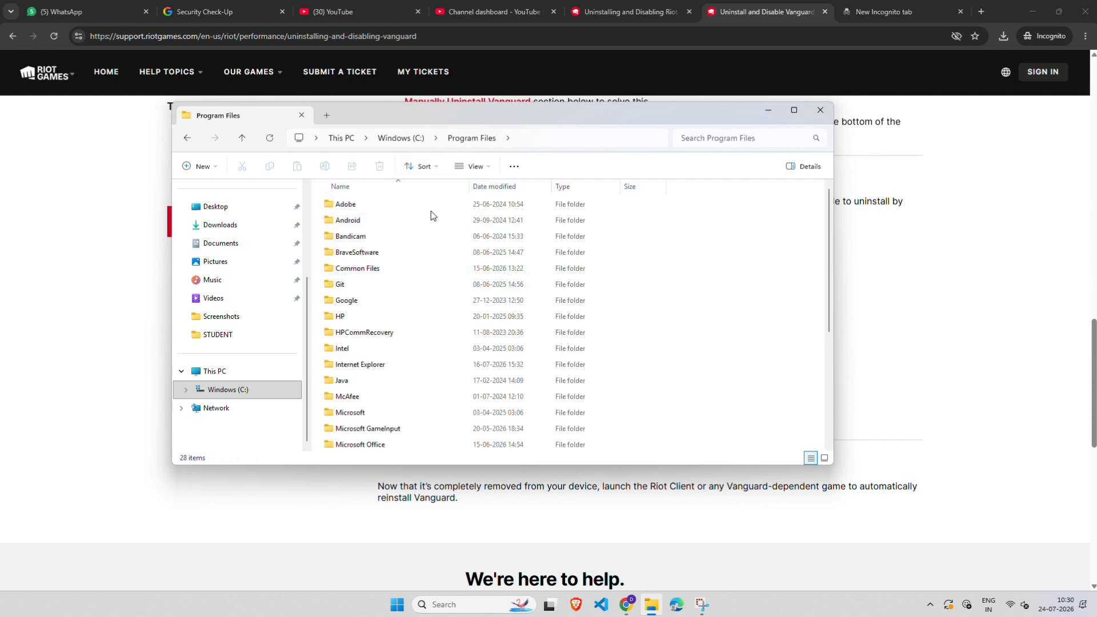
click(487, 23)
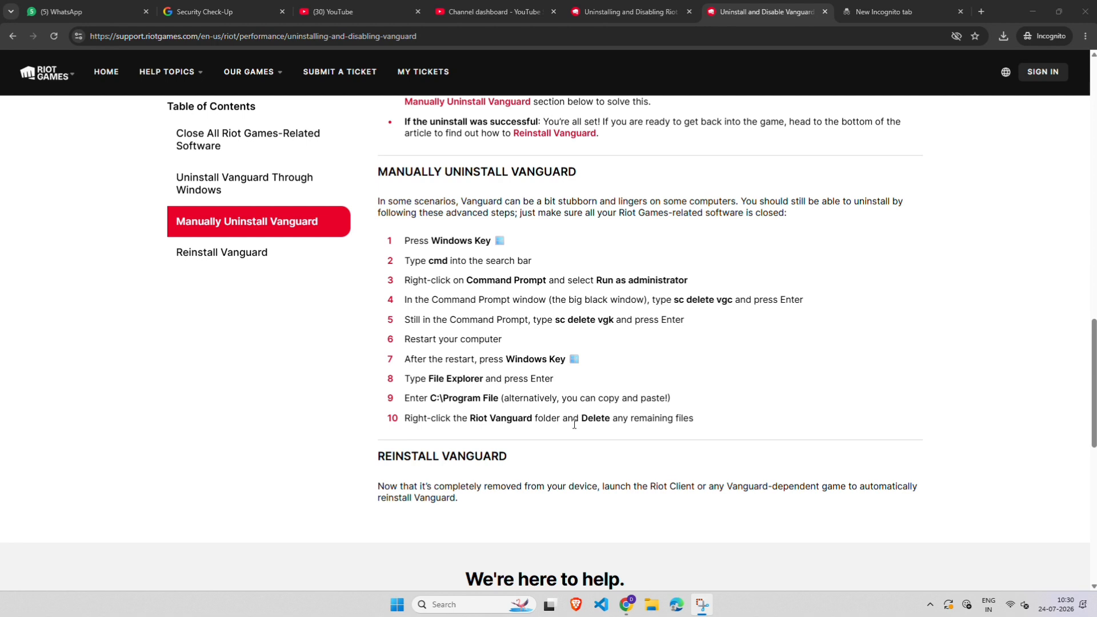
Highlight the instruction about the Riot Vanguard folder and deleting any remaining files.
drag(470, 420, 694, 419)
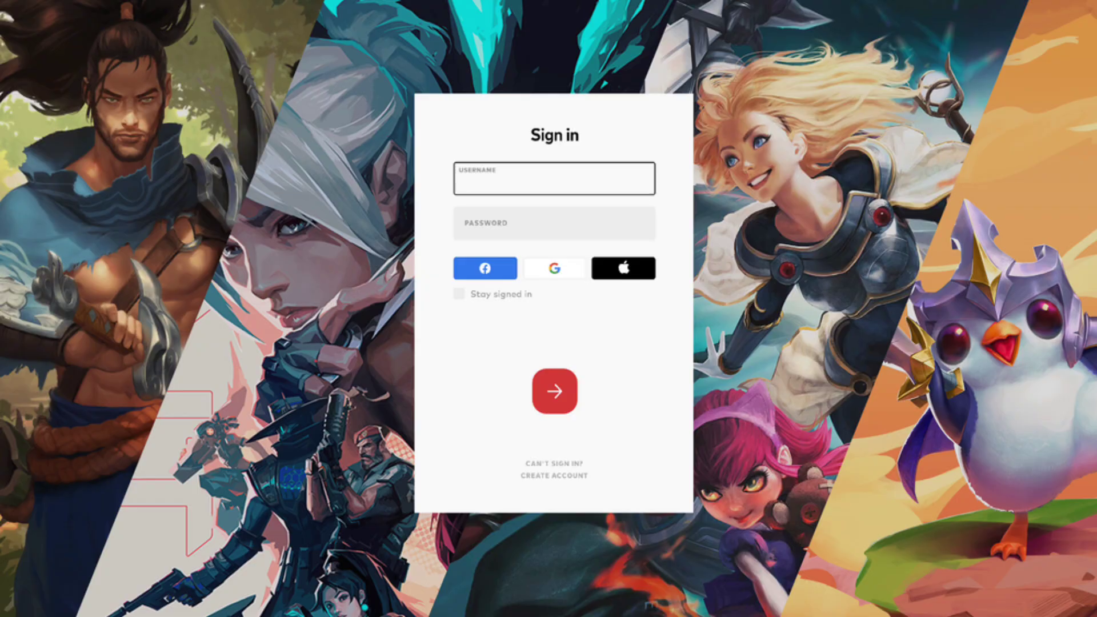
drag(670, 186, 1019, 222)
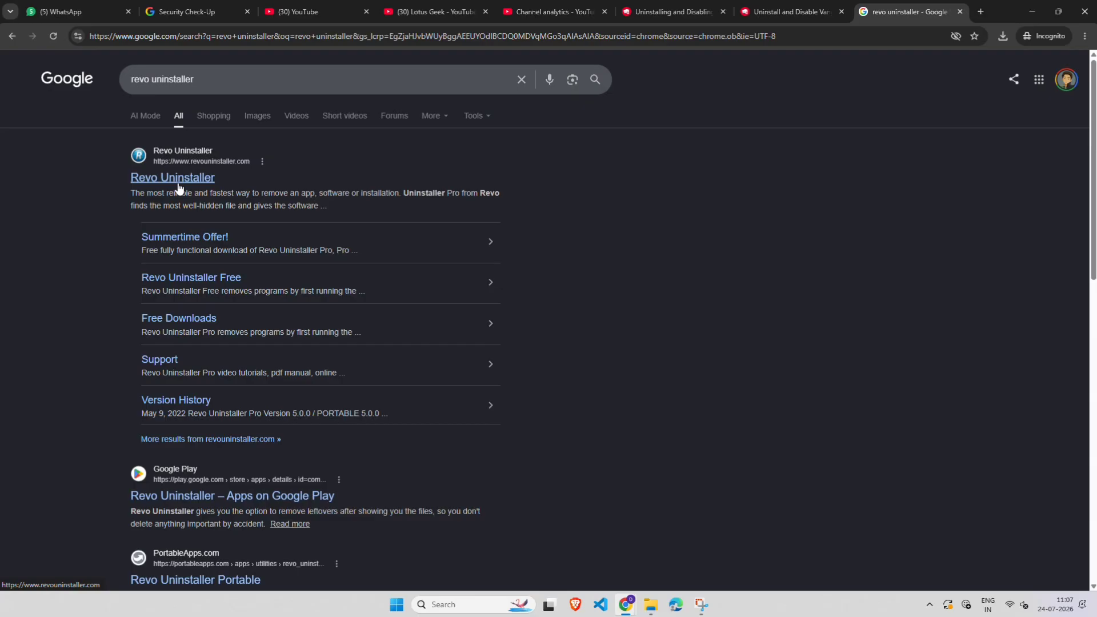
Open the Revo Uninstaller website from the search results, dismissing the summer sale offer, and go to the Revo Uninstaller Pro page.
click(179, 188)
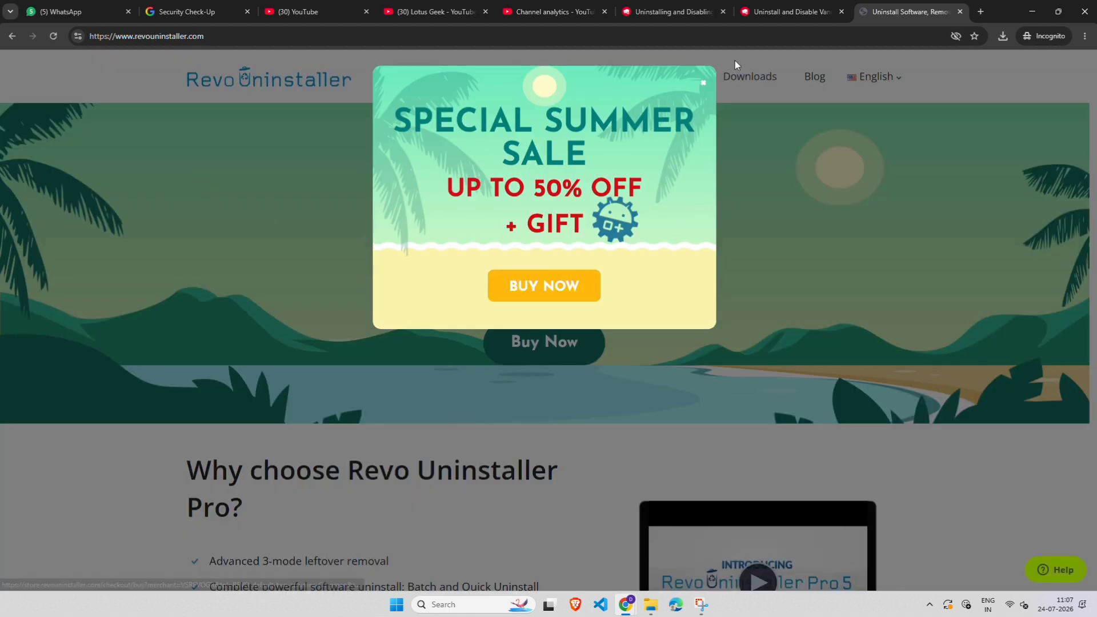
click(703, 82)
scroll(344, 266, down, 10)
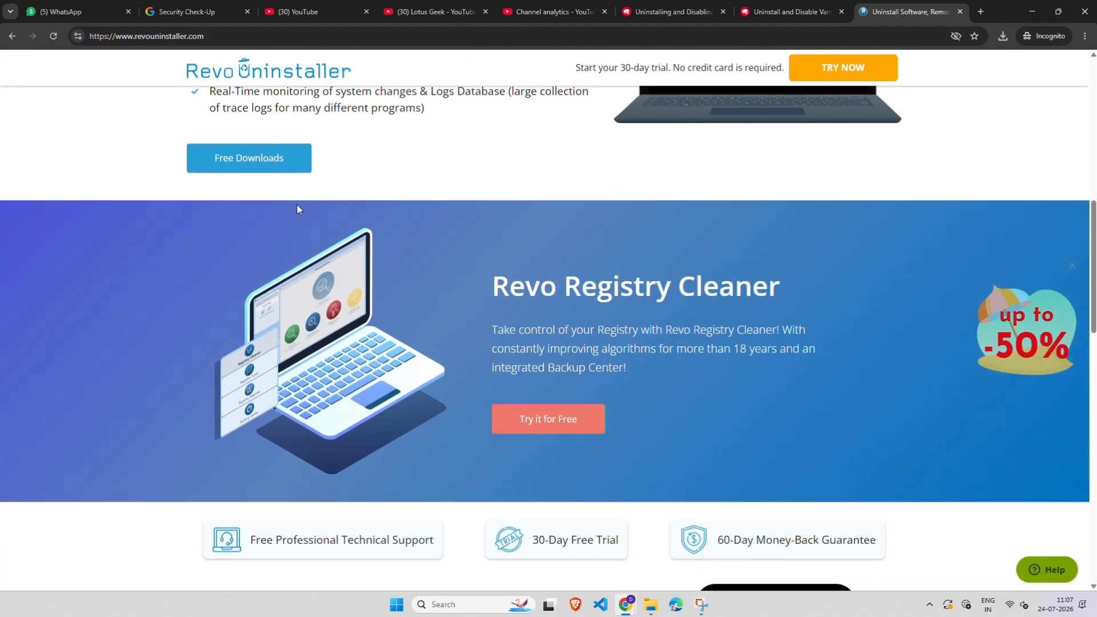
click(276, 166)
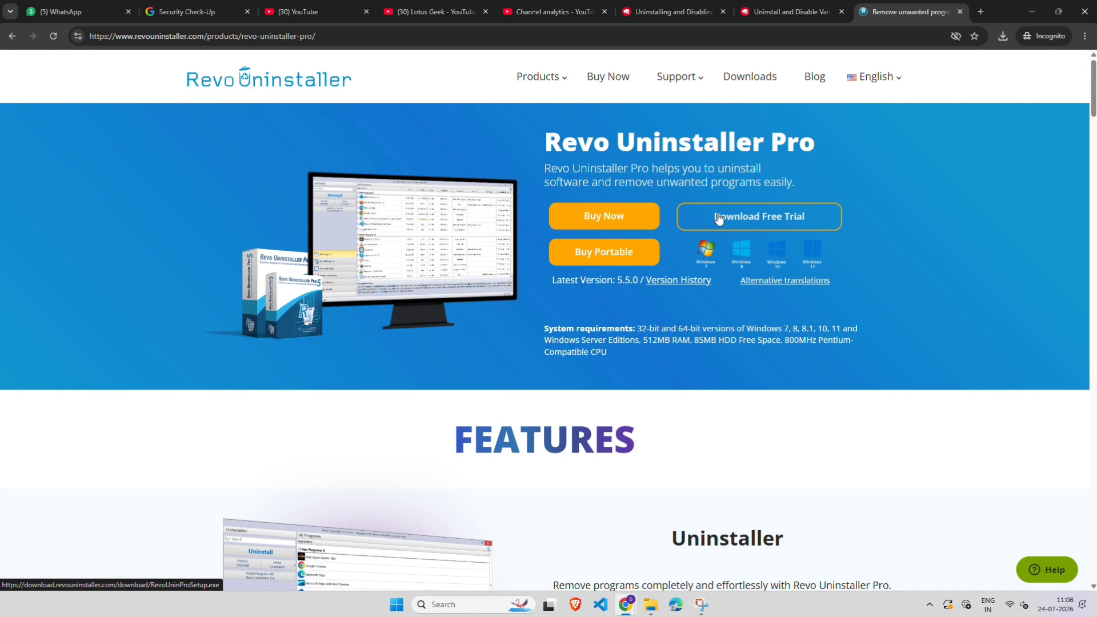
Look through the features section of the Revo Uninstaller Pro page and return towards its start.
scroll(481, 327, down, 5)
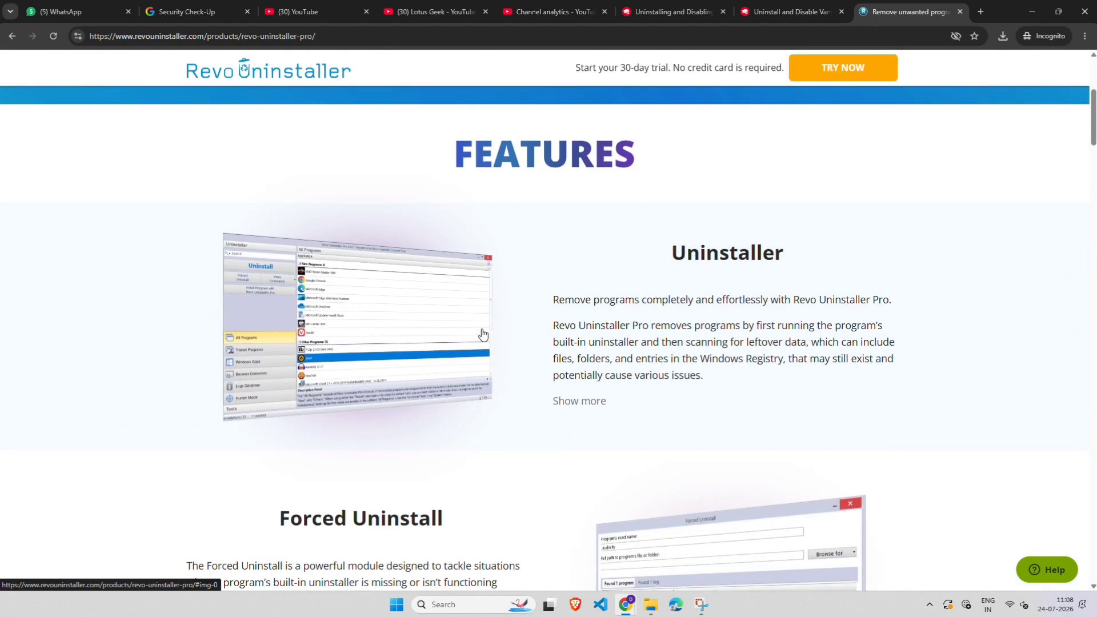
scroll(483, 334, up, 5)
scroll(482, 332, down, 20)
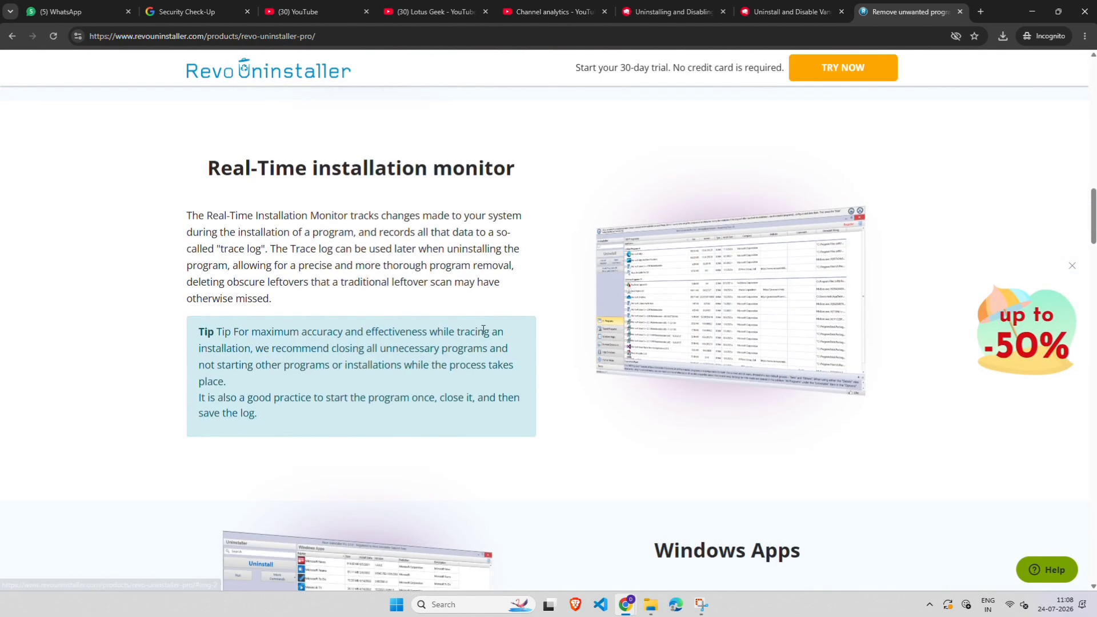
scroll(482, 330, up, 15)
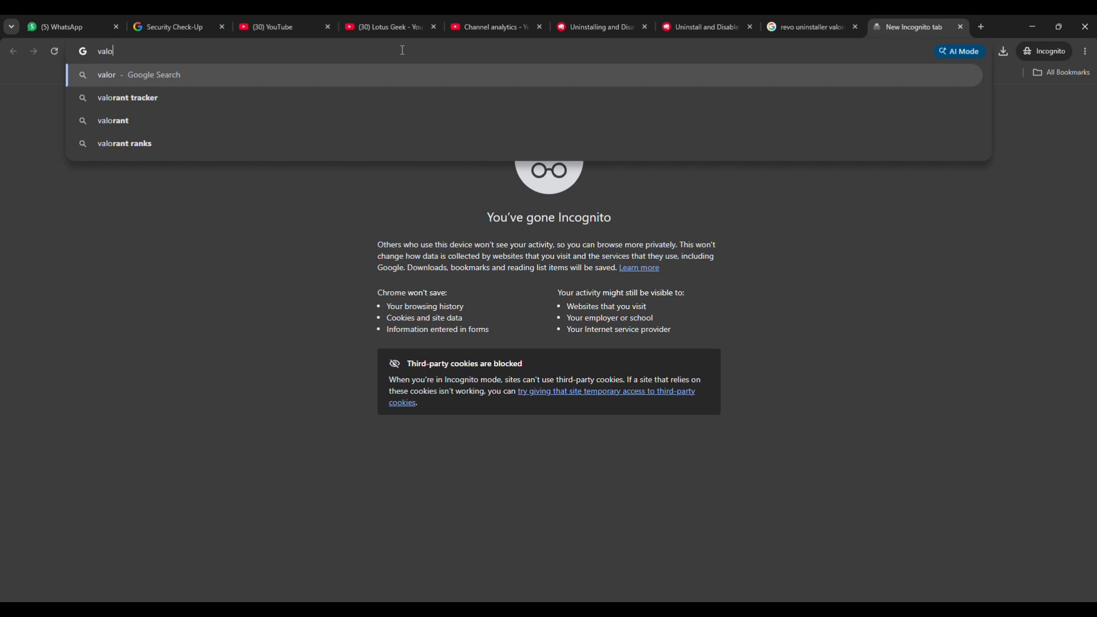
Search Google for "valortant intall" and open the official VALORANT "Download the Game" page.
text(ant)
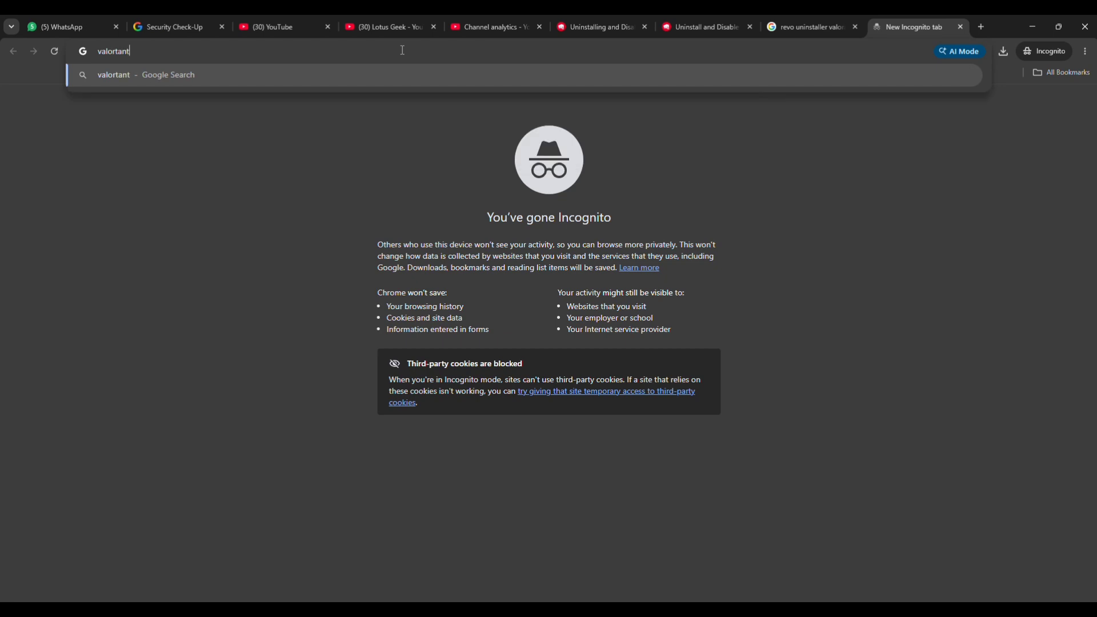
text( intall)
key(Return)
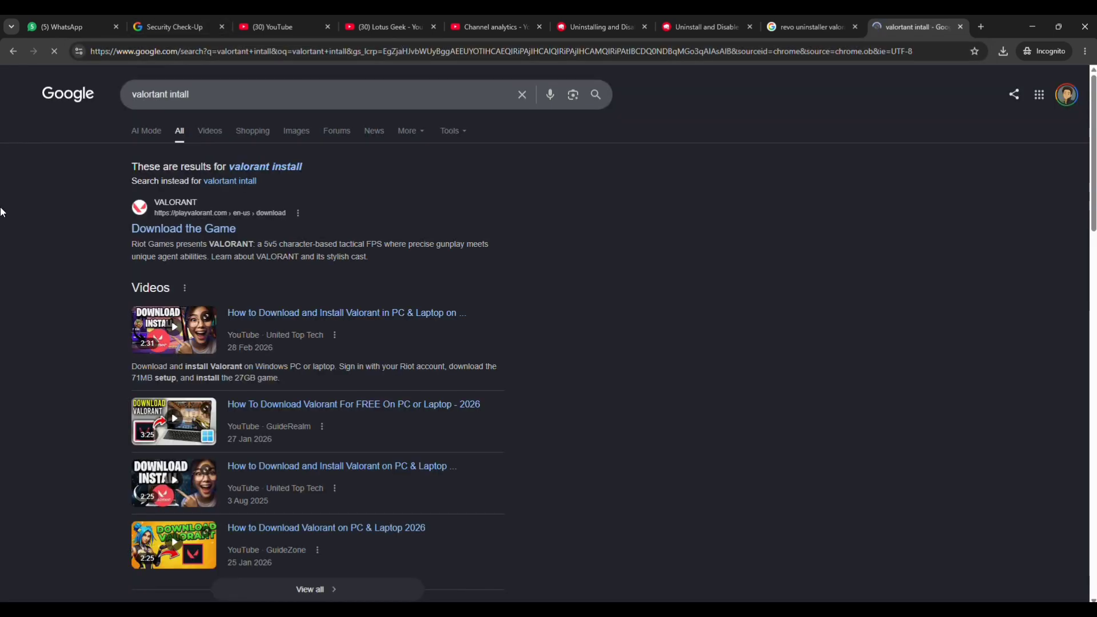
click(220, 225)
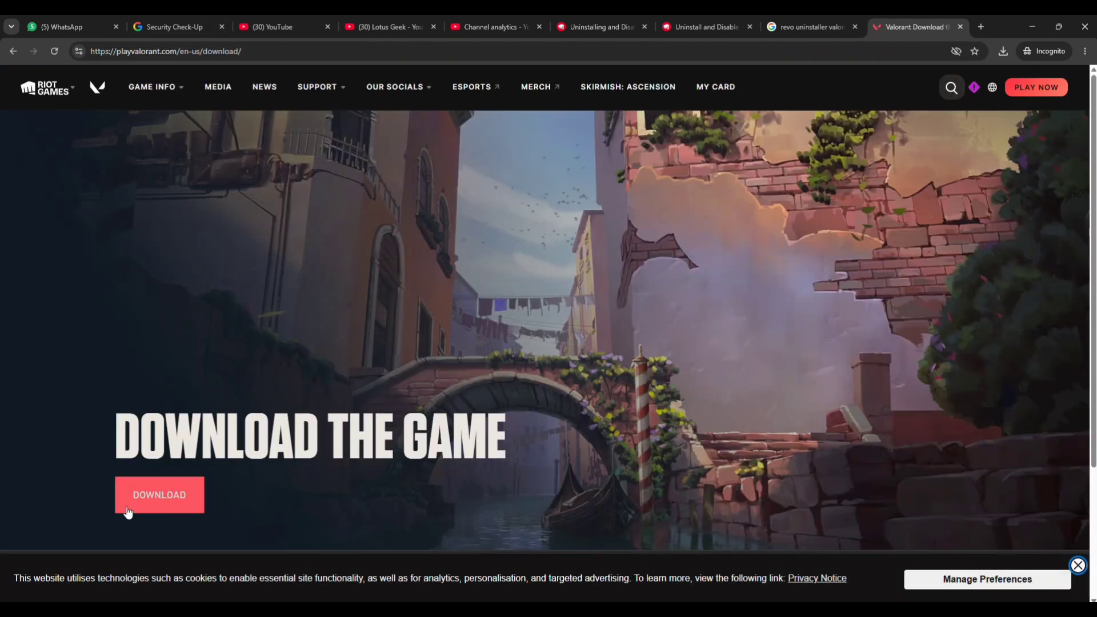
Download the VALORANT installer to the Desktop as "Install VALORANT", try to run it, and close the installer window.
click(157, 495)
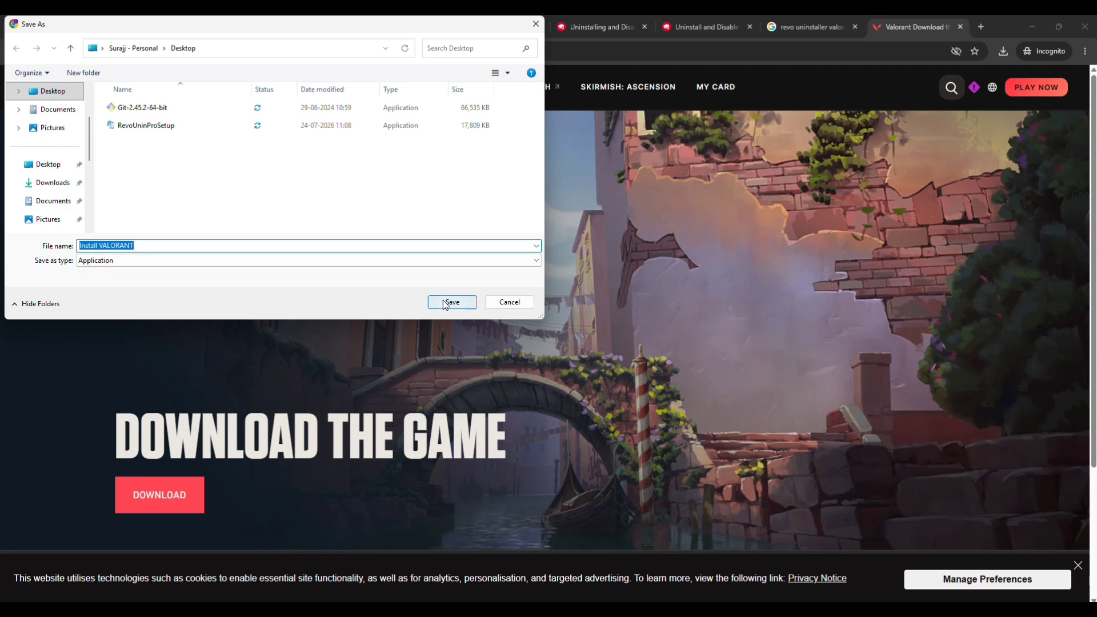
click(445, 301)
click(1003, 52)
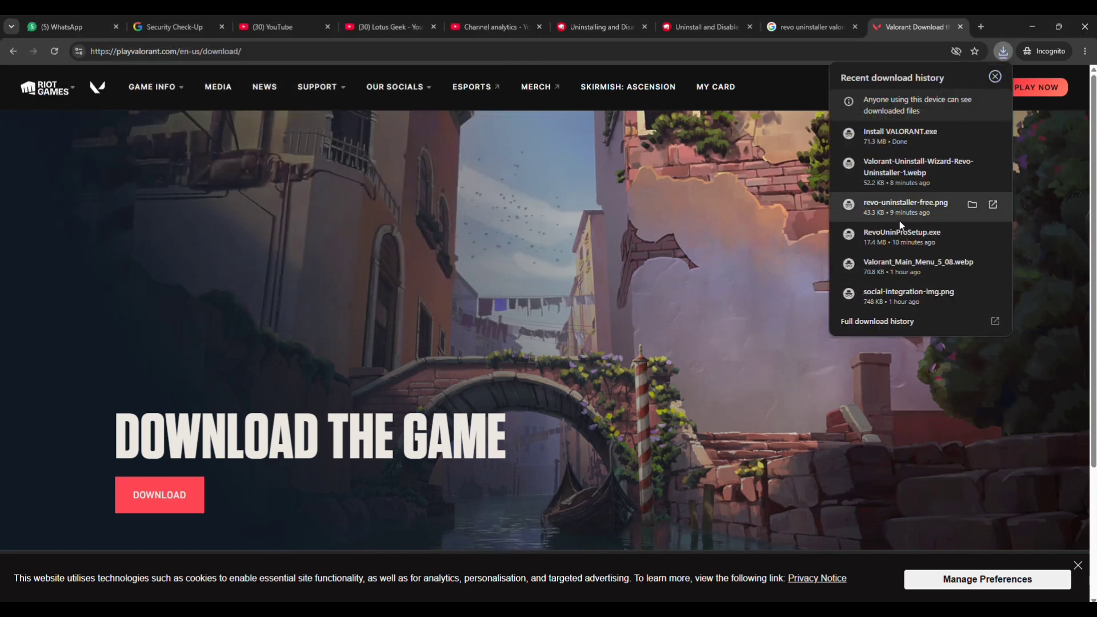
click(884, 140)
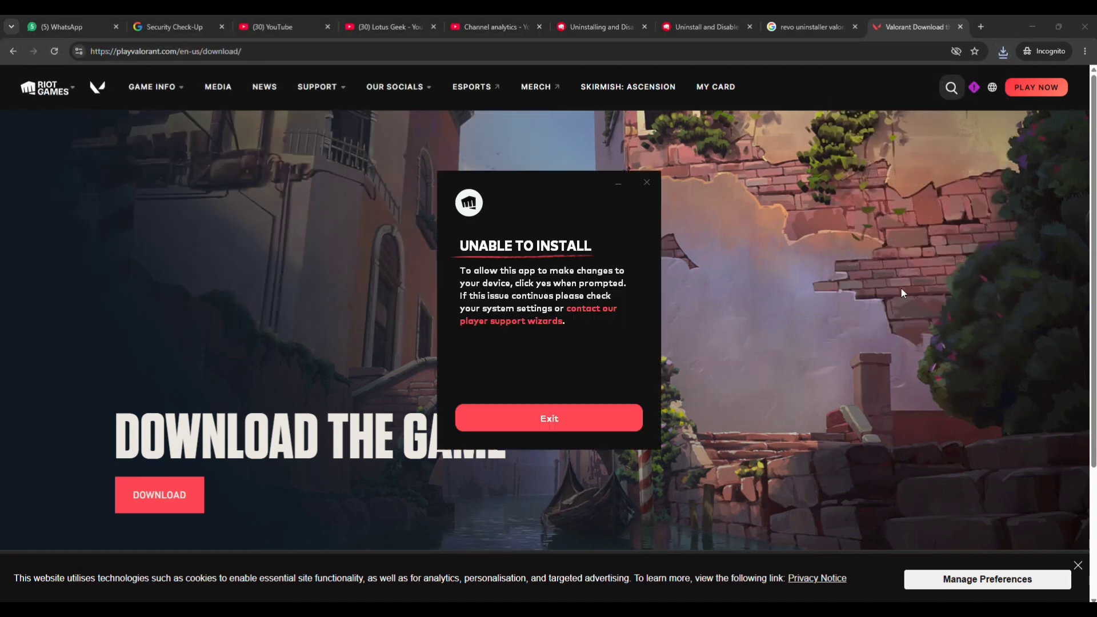
click(647, 181)
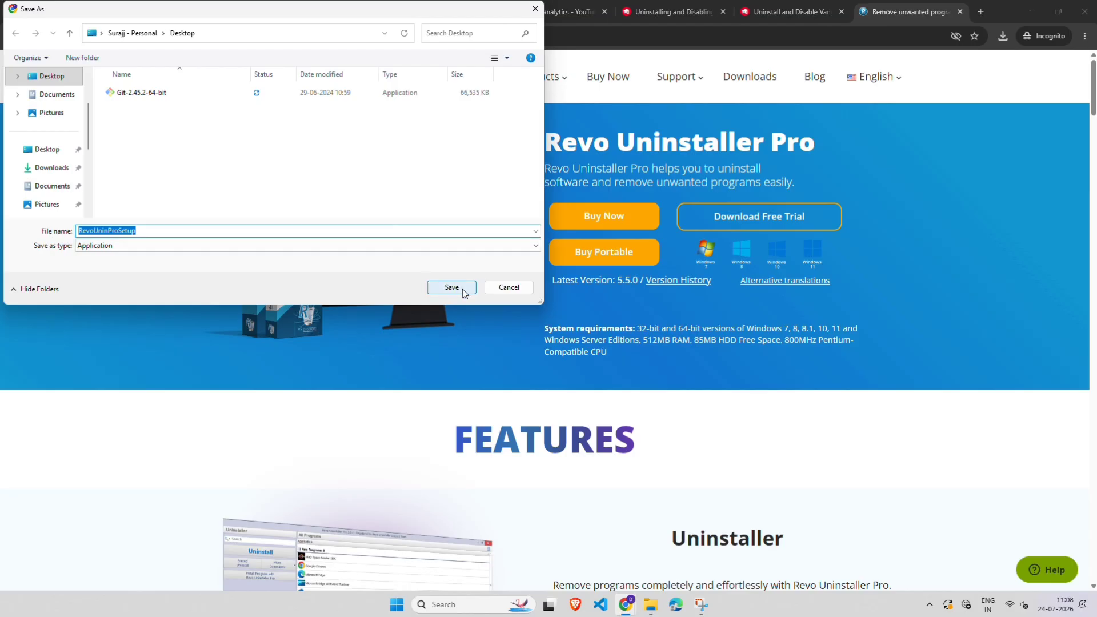
Save the Revo Uninstaller Pro trial setup to the Desktop as "RevoUninProSetup" and check it in the recent downloads.
click(462, 288)
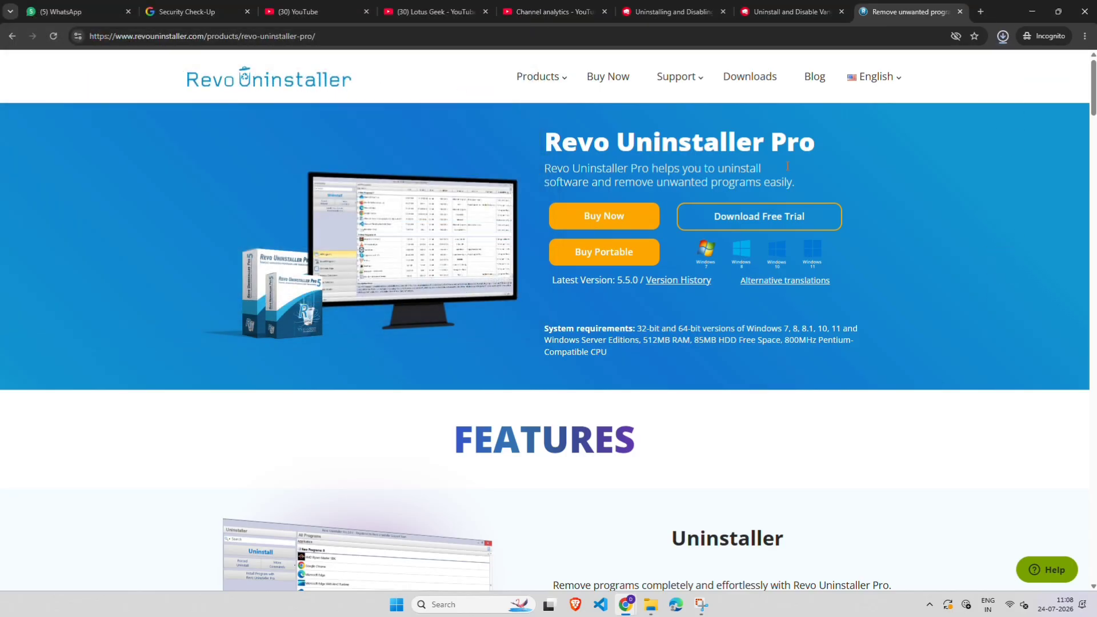
click(1003, 36)
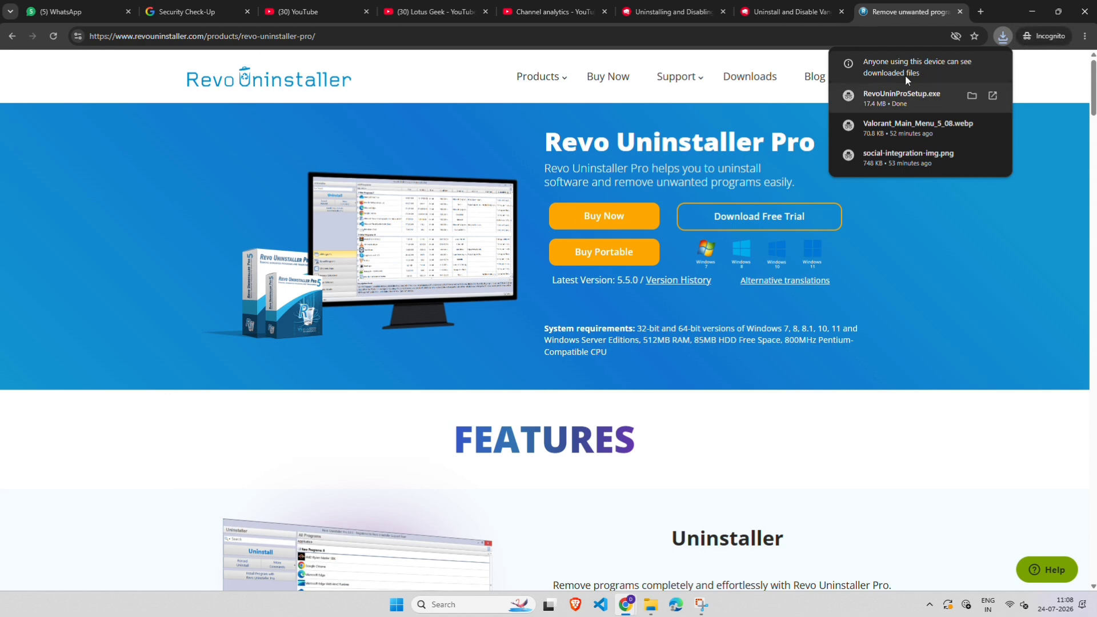
click(1004, 35)
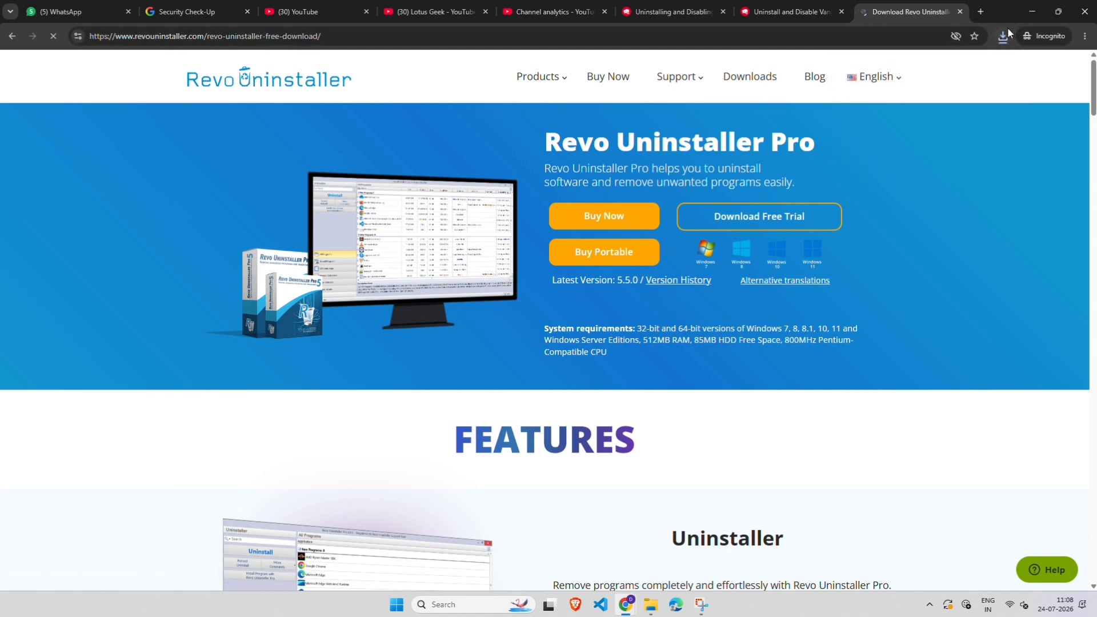